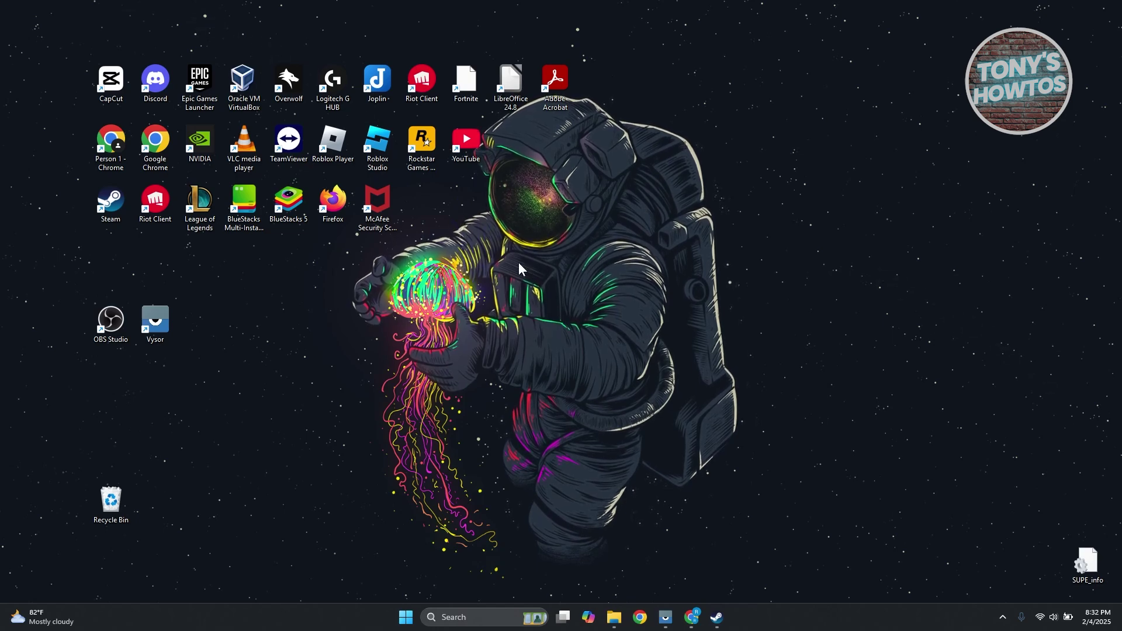
Check for GPU driver updates in the NVIDIA app, then bring up Marvel Rivals' options in the Steam library.
{"action": "double_click", "coordinate": [198, 142]}
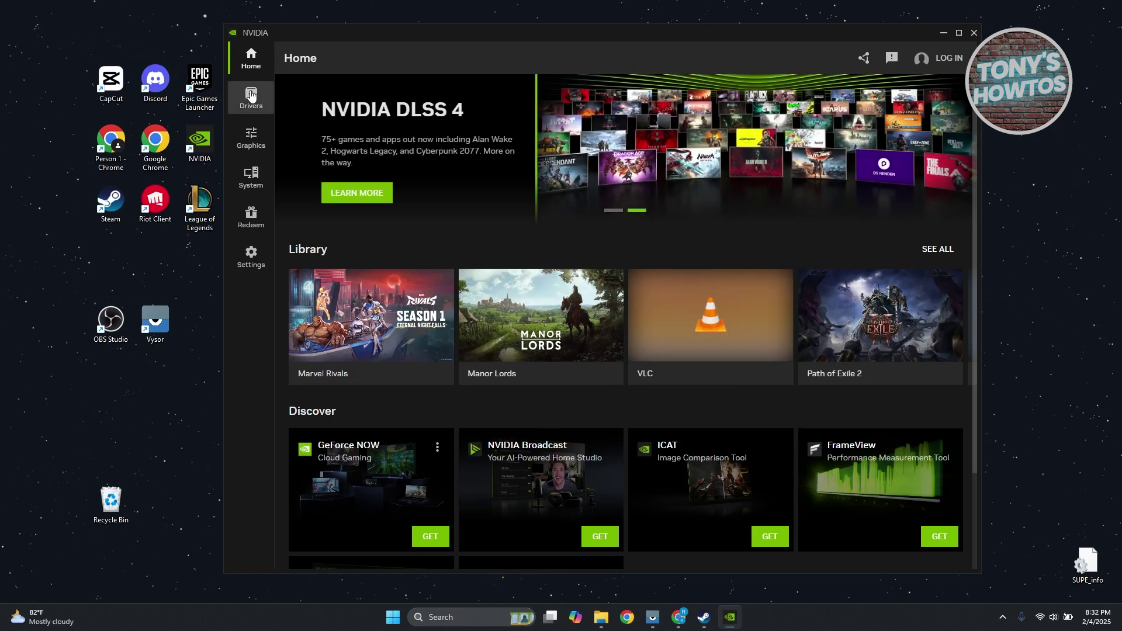
{"action": "left_click", "coordinate": [251, 97]}
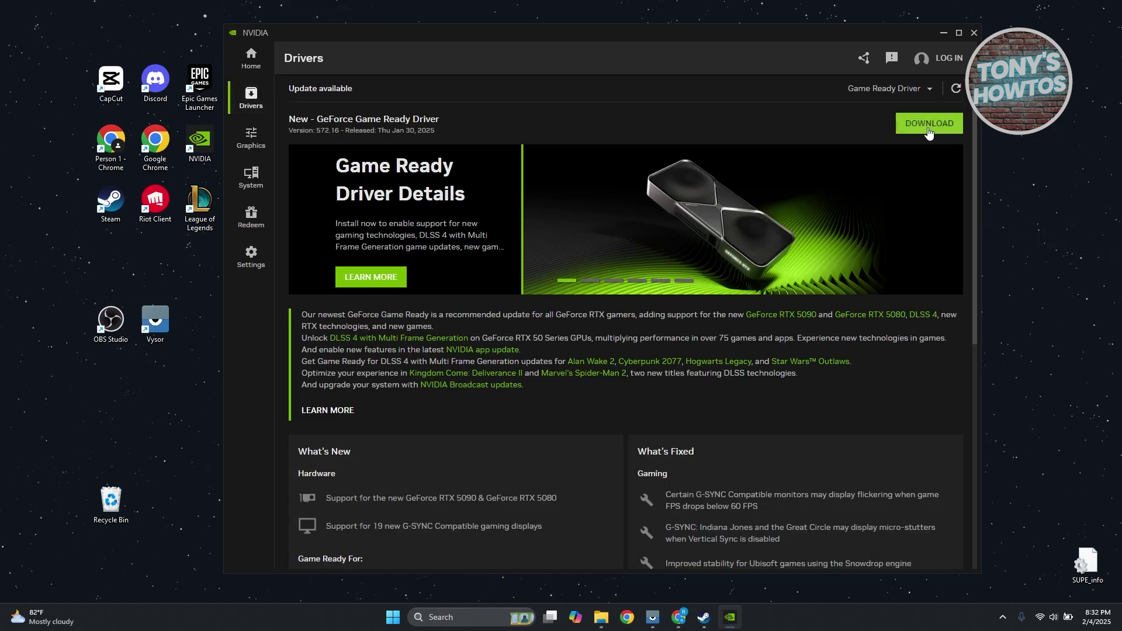
{"action": "left_click", "coordinate": [974, 34]}
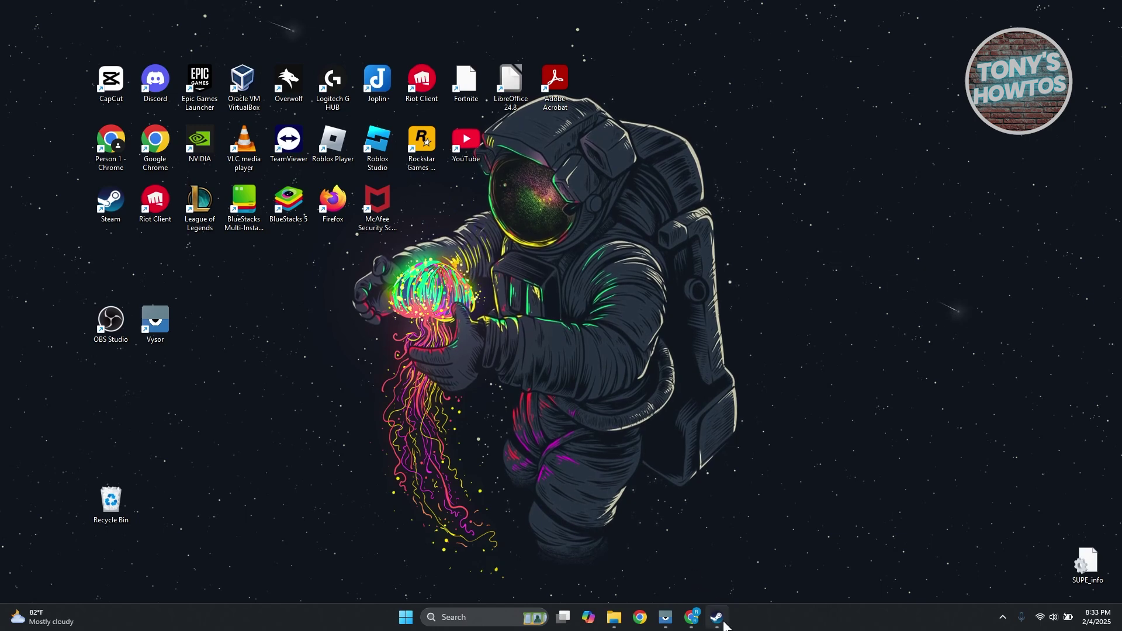
{"action": "mouse_move", "coordinate": [716, 617]}
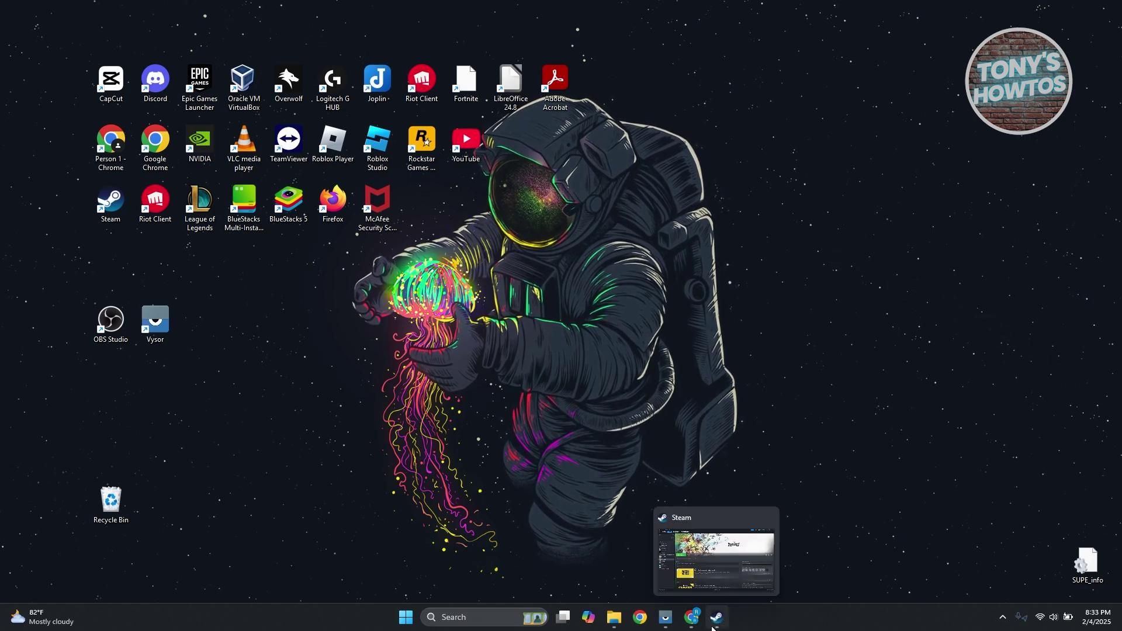
{"action": "left_click", "coordinate": [692, 526]}
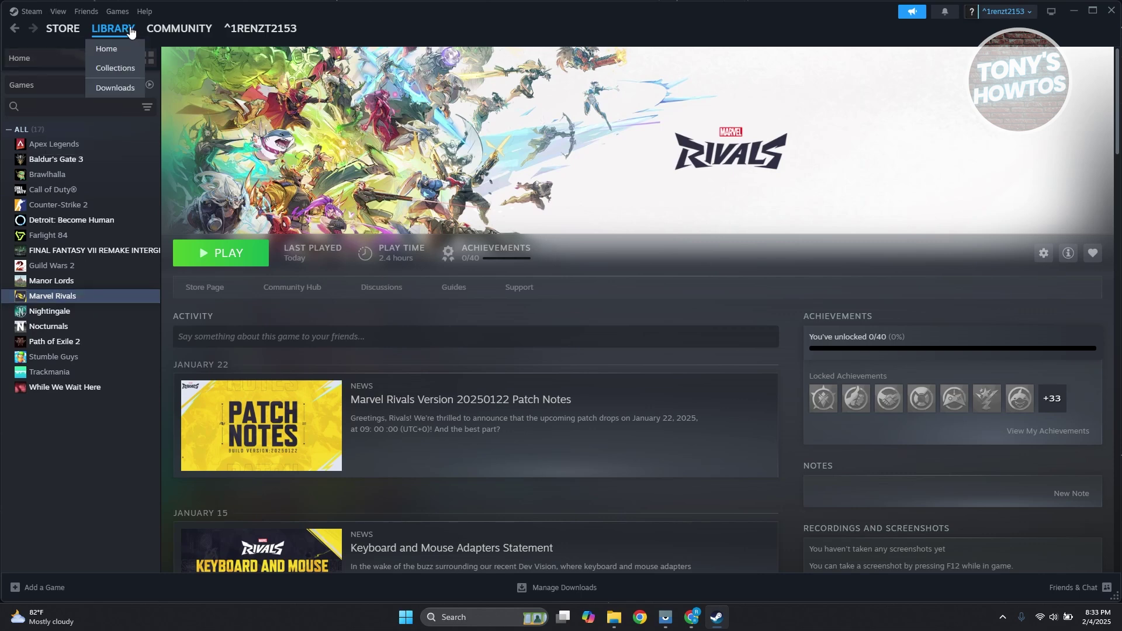
{"action": "mouse_move", "coordinate": [179, 28]}
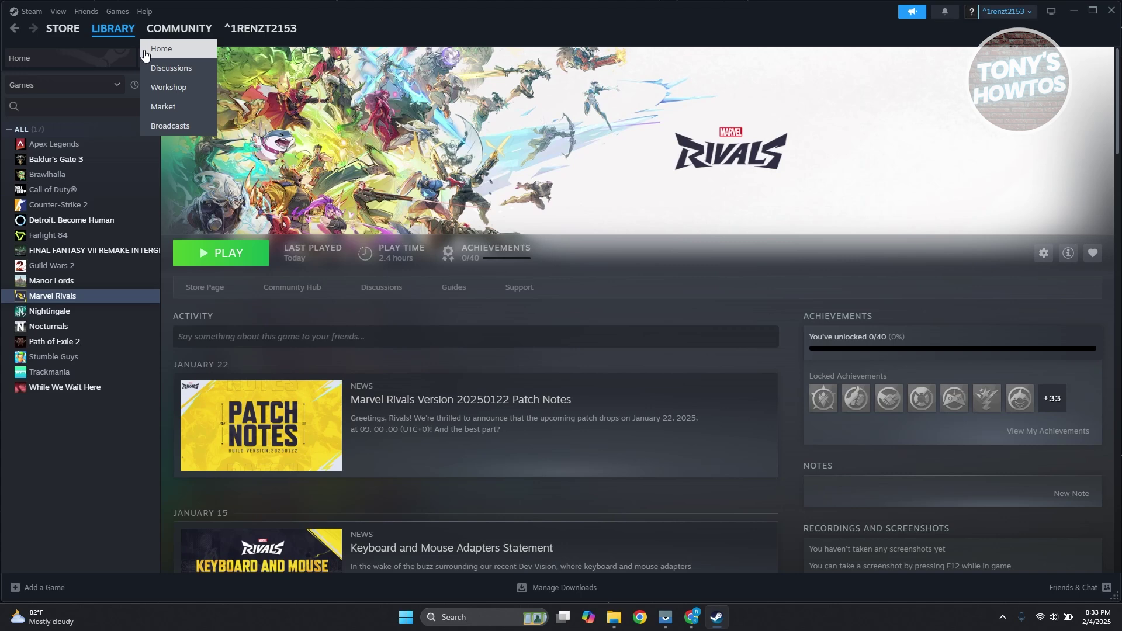
{"action": "right_click", "coordinate": [82, 298]}
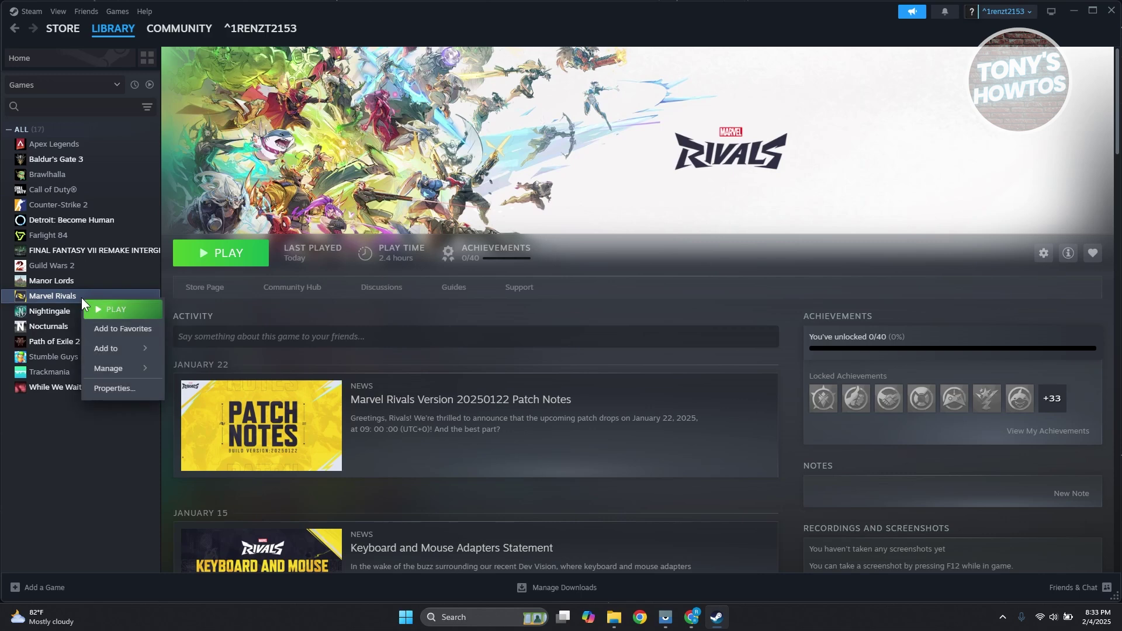
{"action": "left_click", "coordinate": [108, 388]}
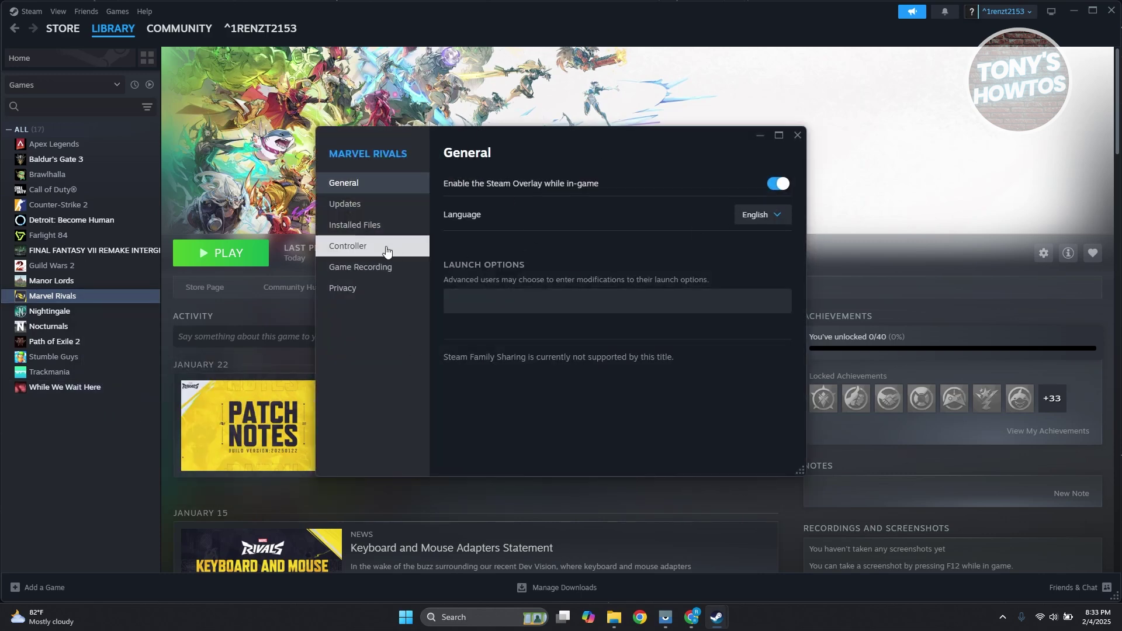
{"action": "left_click", "coordinate": [364, 229]}
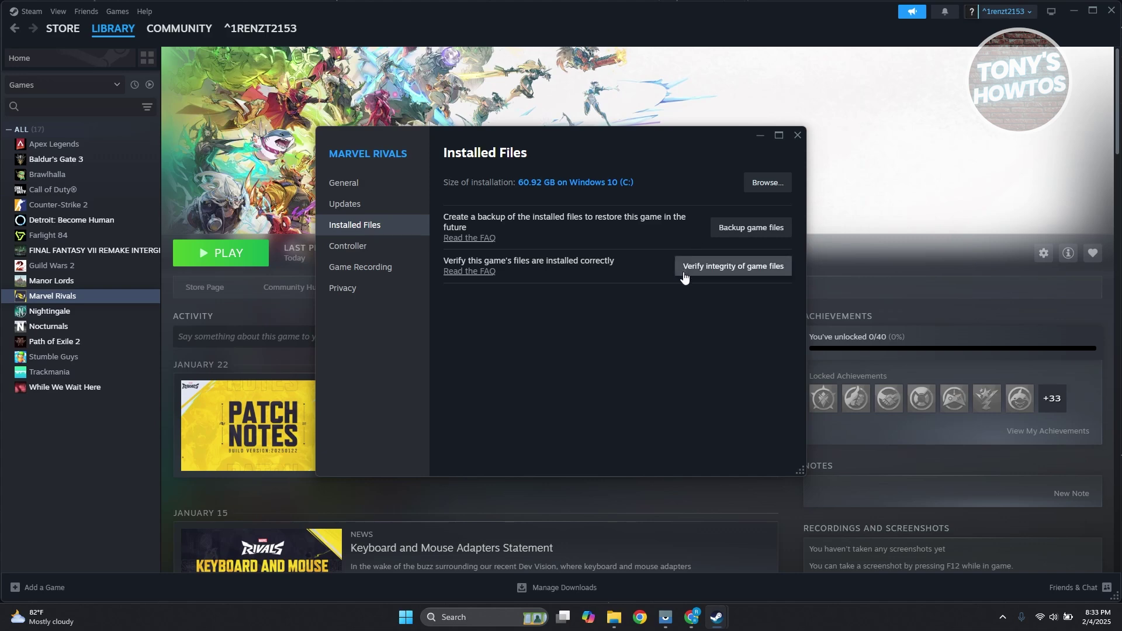
{"action": "left_click", "coordinate": [797, 136]}
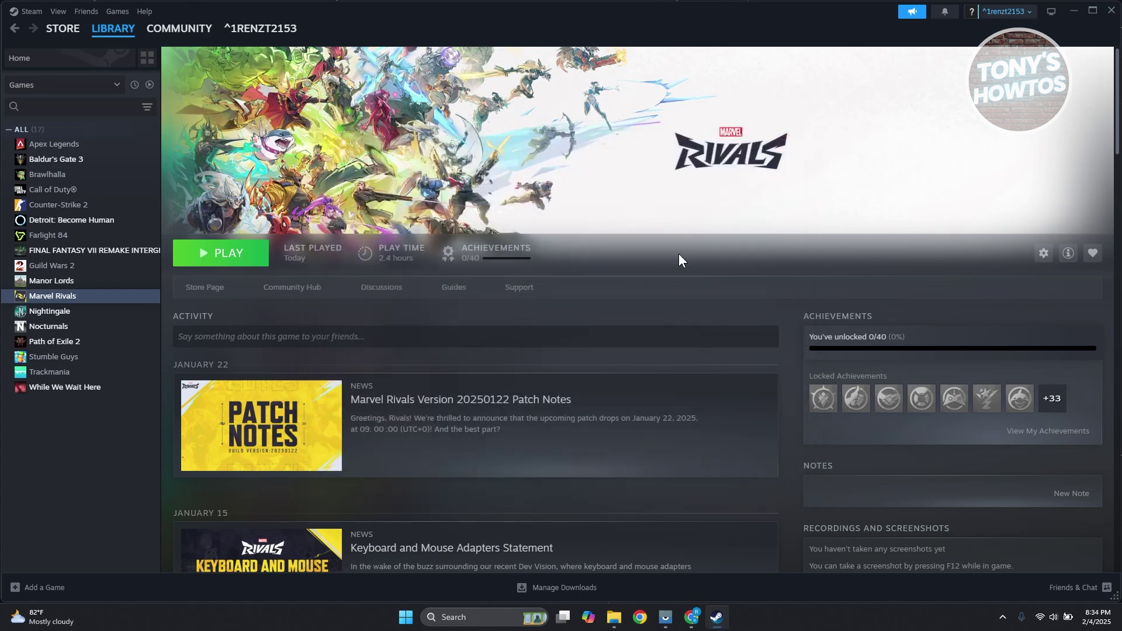
Open the Marvel Rivals install folder from Properties > Installed Files > Browse.
{"action": "right_click", "coordinate": [69, 297]}
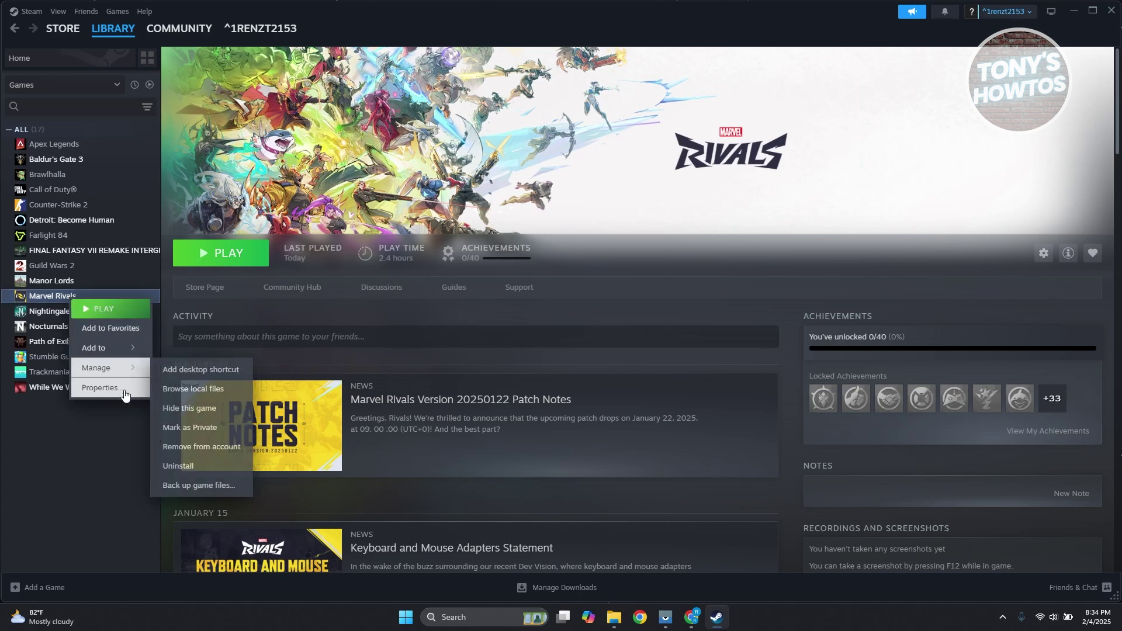
{"action": "left_click", "coordinate": [118, 389]}
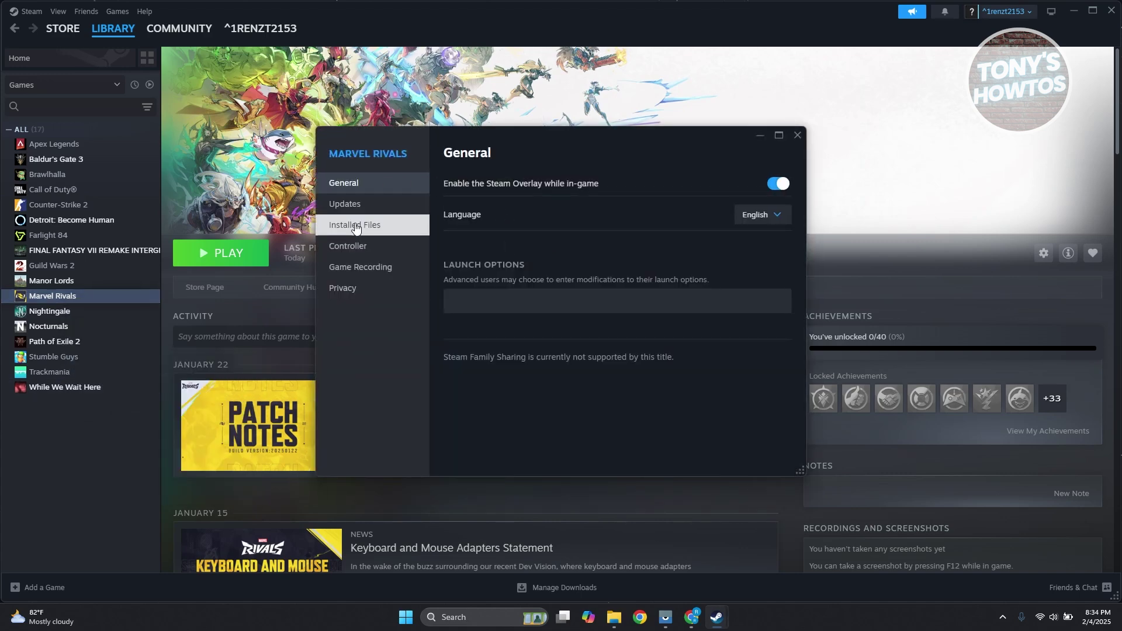
{"action": "left_click", "coordinate": [355, 226]}
{"action": "left_click", "coordinate": [766, 183]}
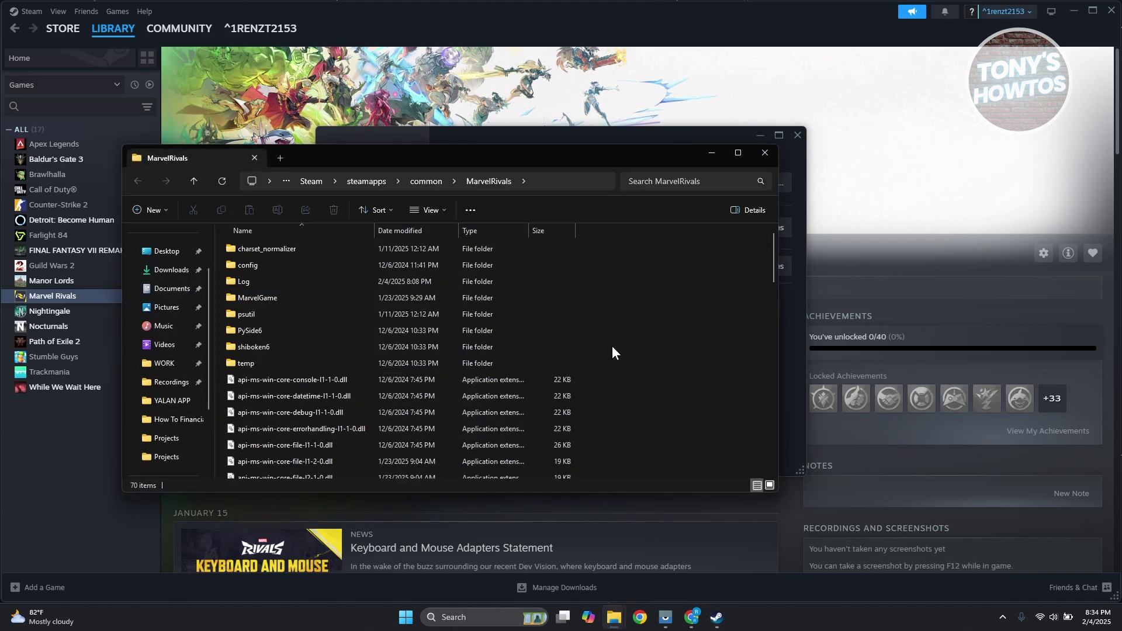
{"action": "scroll", "coordinate": [657, 362], "scroll_direction": "down", "scroll_amount": 5}
{"action": "scroll", "coordinate": [657, 357], "scroll_direction": "down", "scroll_amount": 3}
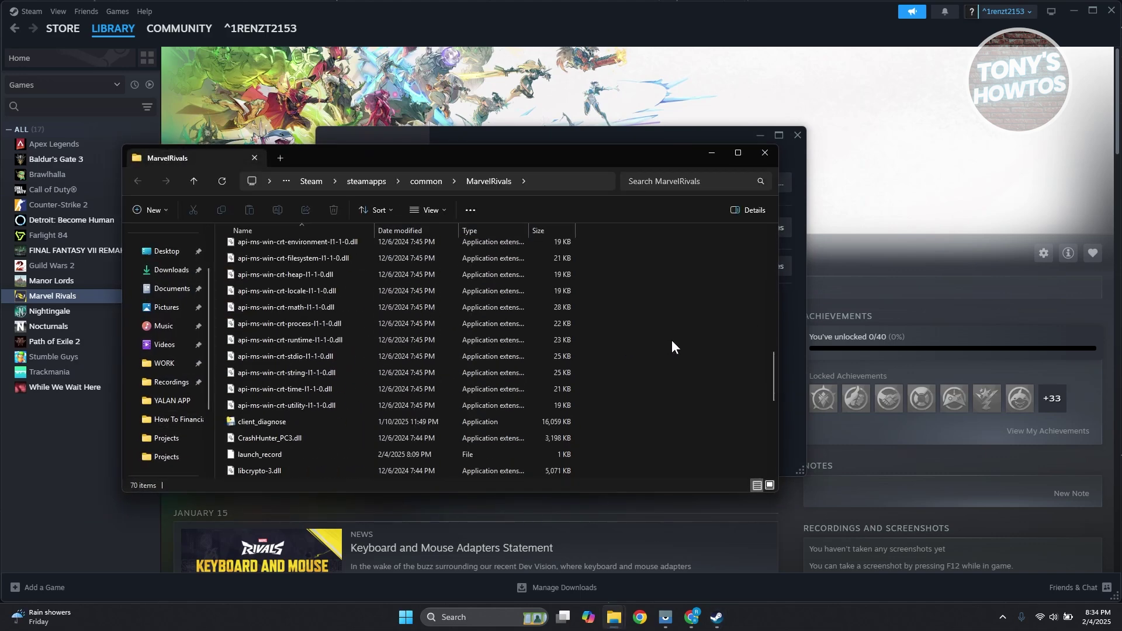
{"action": "scroll", "coordinate": [672, 340], "scroll_direction": "down", "scroll_amount": 3}
{"action": "scroll", "coordinate": [653, 355], "scroll_direction": "down", "scroll_amount": 2}
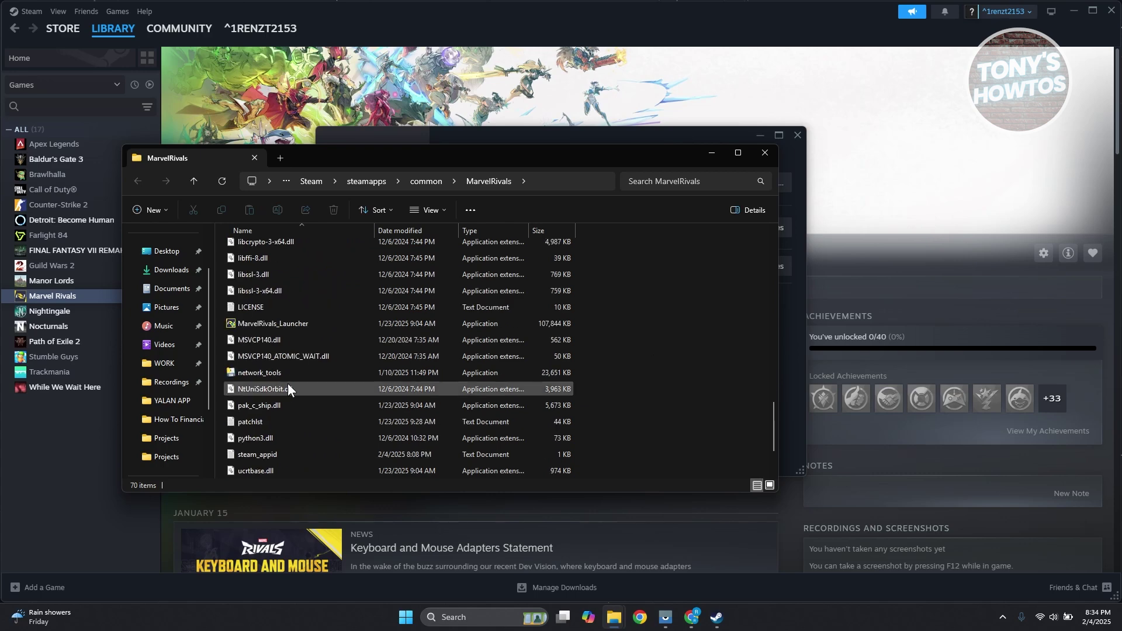
Select the MarvelRivals_Launcher application in the install folder.
{"action": "right_click", "coordinate": [315, 321]}
{"action": "left_click", "coordinate": [384, 477]}
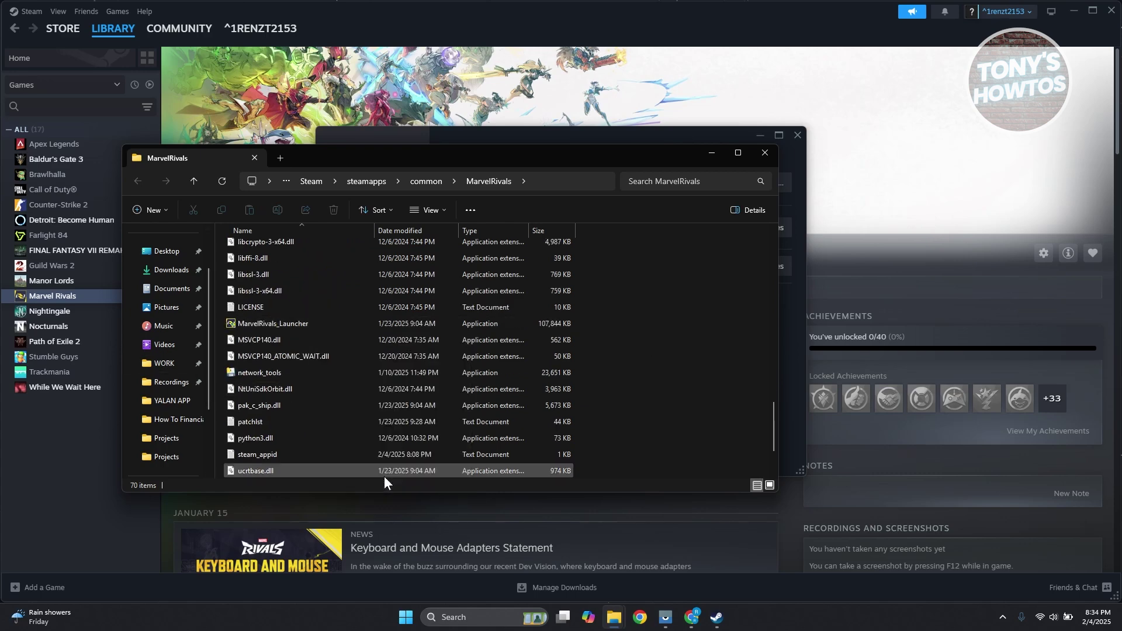
{"action": "left_click", "coordinate": [286, 324]}
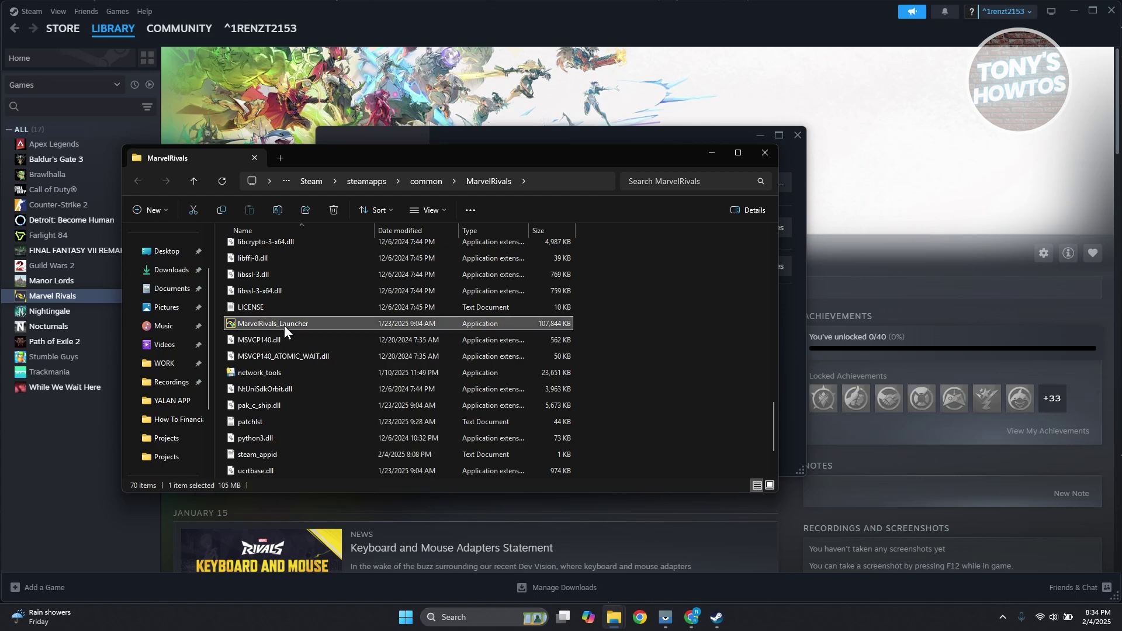
Set MarvelRivals_Launcher to Windows 8 compatibility mode and run as administrator.
{"action": "right_click", "coordinate": [284, 325]}
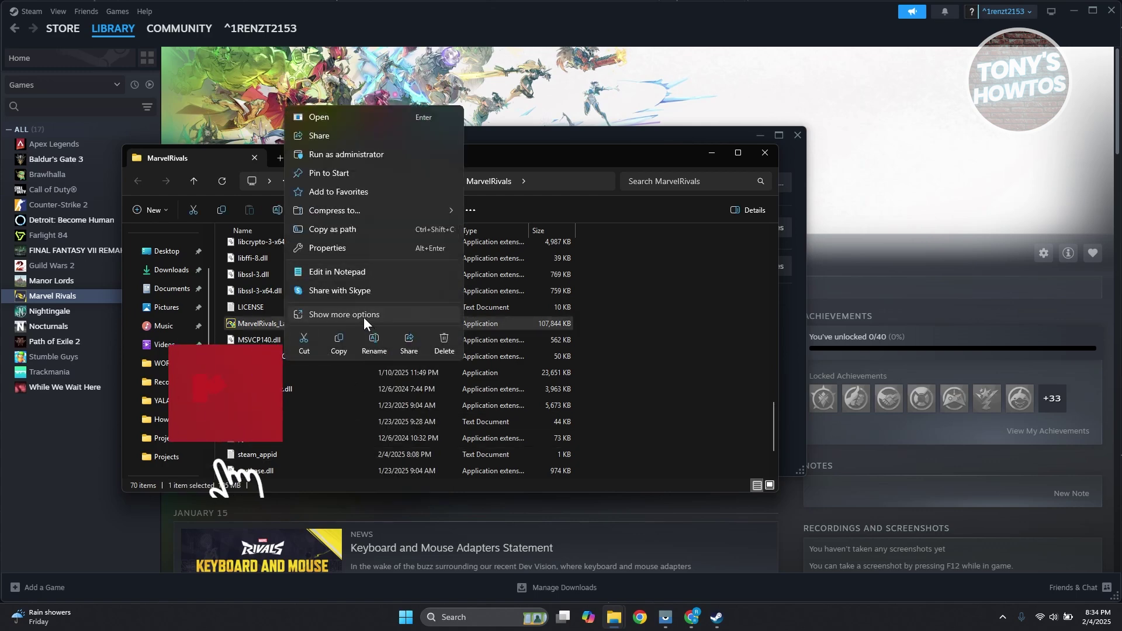
{"action": "left_click", "coordinate": [364, 316]}
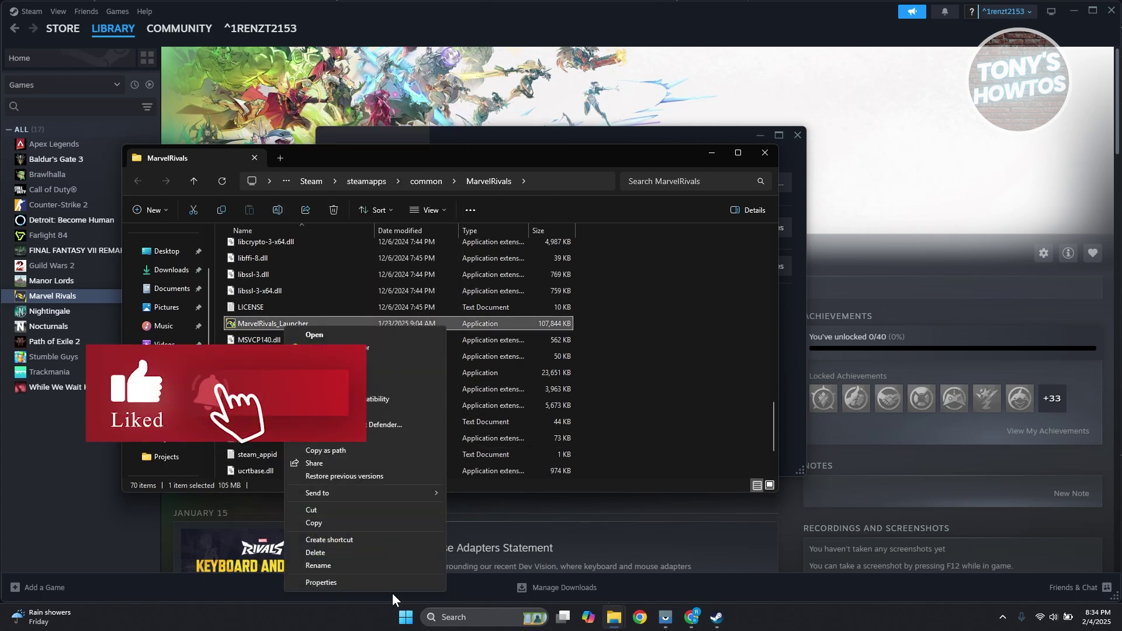
{"action": "left_click", "coordinate": [350, 584]}
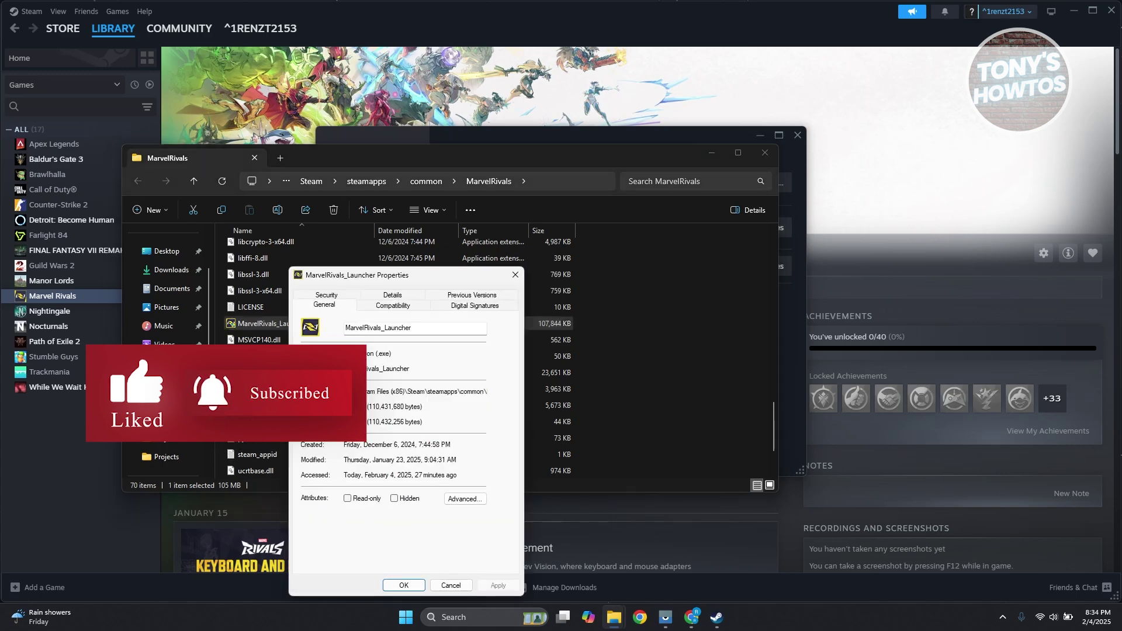
{"action": "left_click", "coordinate": [397, 305]}
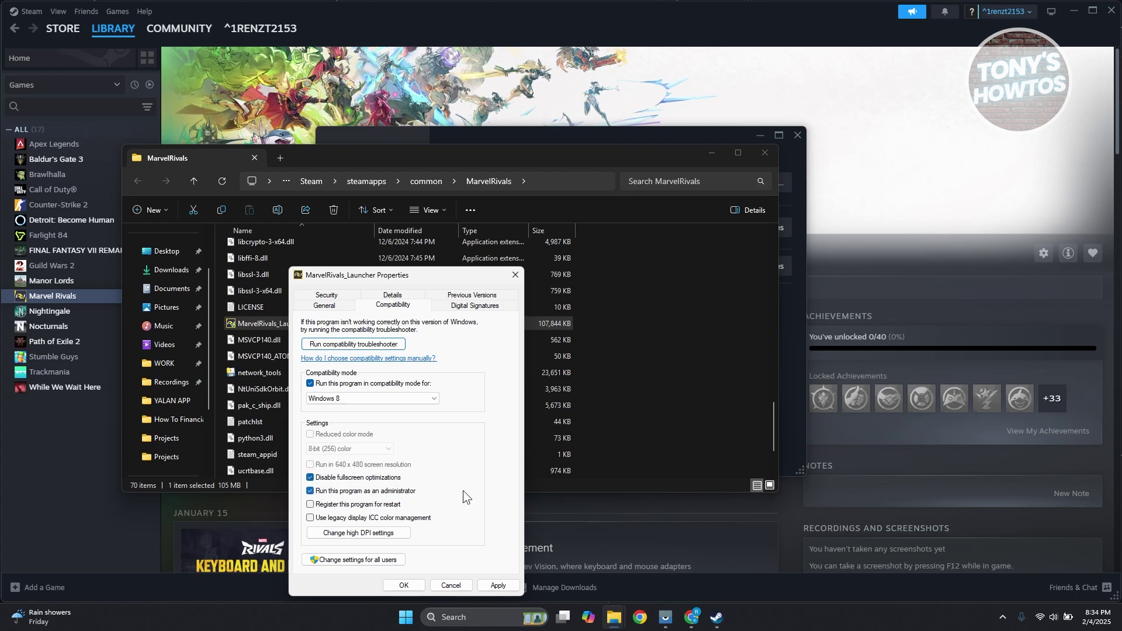
Close the launcher properties, the game folder window, and Marvel Rivals' Steam properties.
{"action": "left_click", "coordinate": [452, 585]}
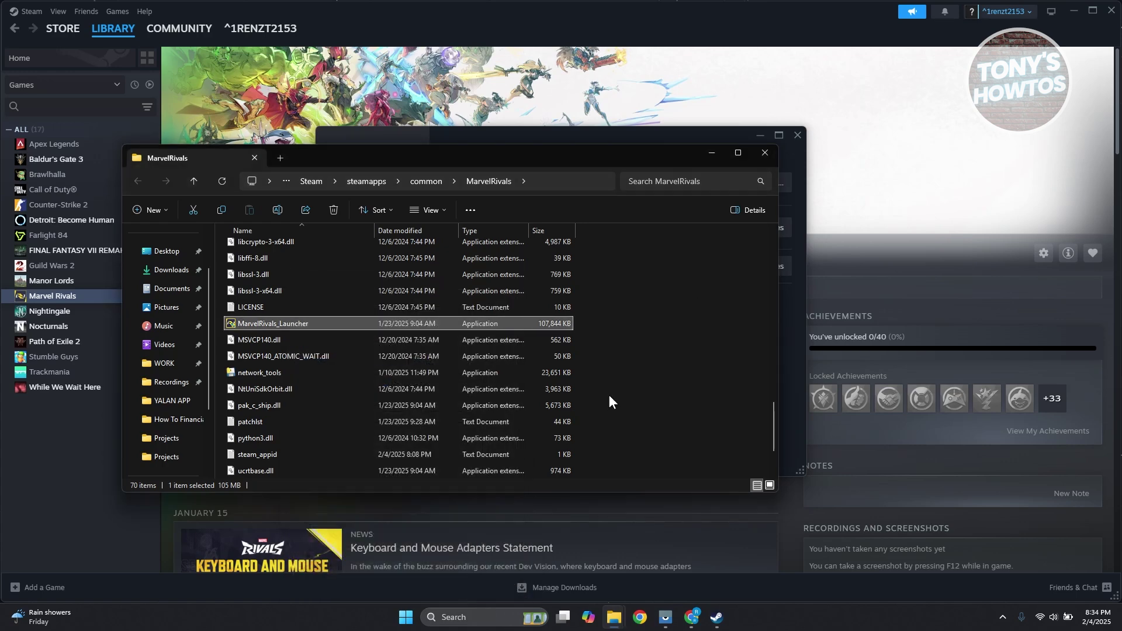
{"action": "left_click", "coordinate": [769, 153]}
{"action": "left_click", "coordinate": [797, 136]}
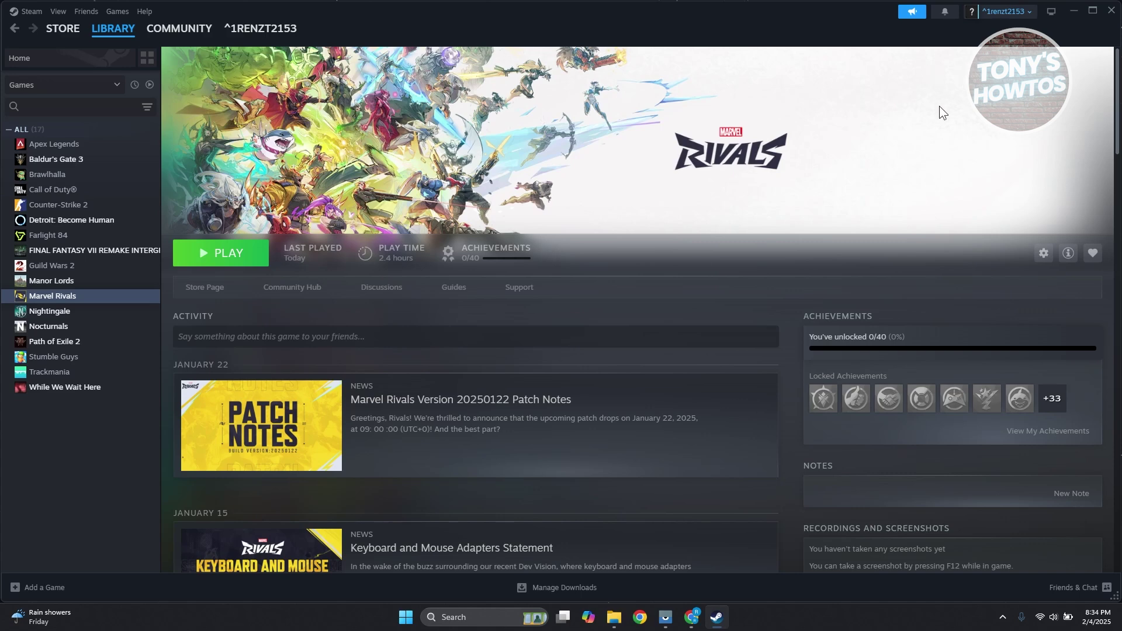
Minimise Steam and bring up Task Manager with Ctrl+Shift+Esc.
{"action": "left_click", "coordinate": [1078, 7]}
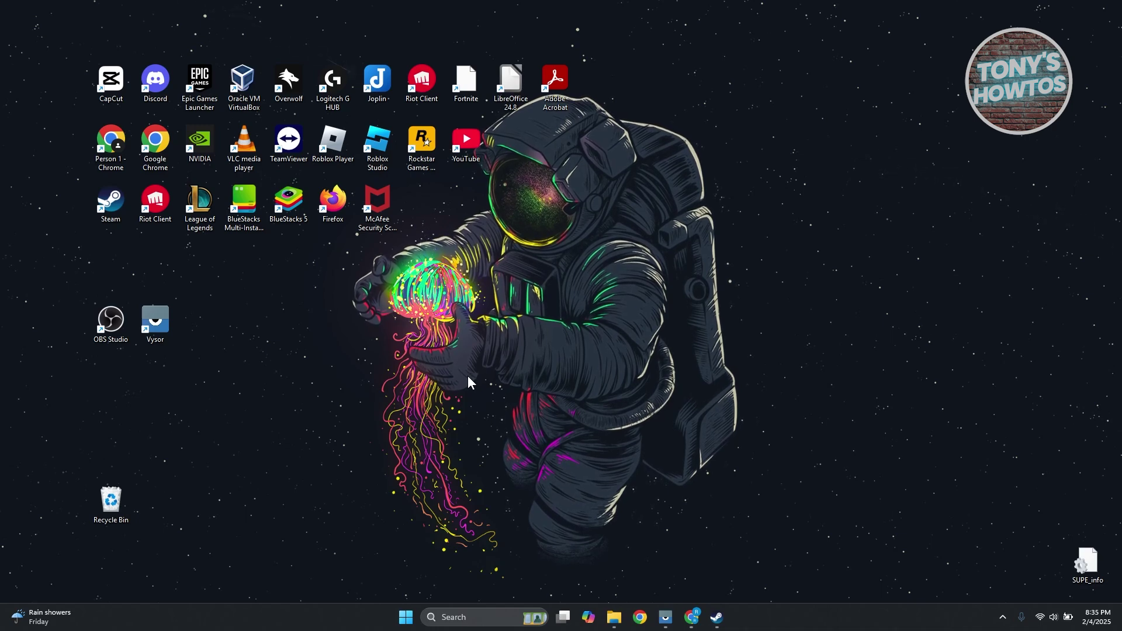
{"action": "key", "text": "ctrl+shift+Escape"}
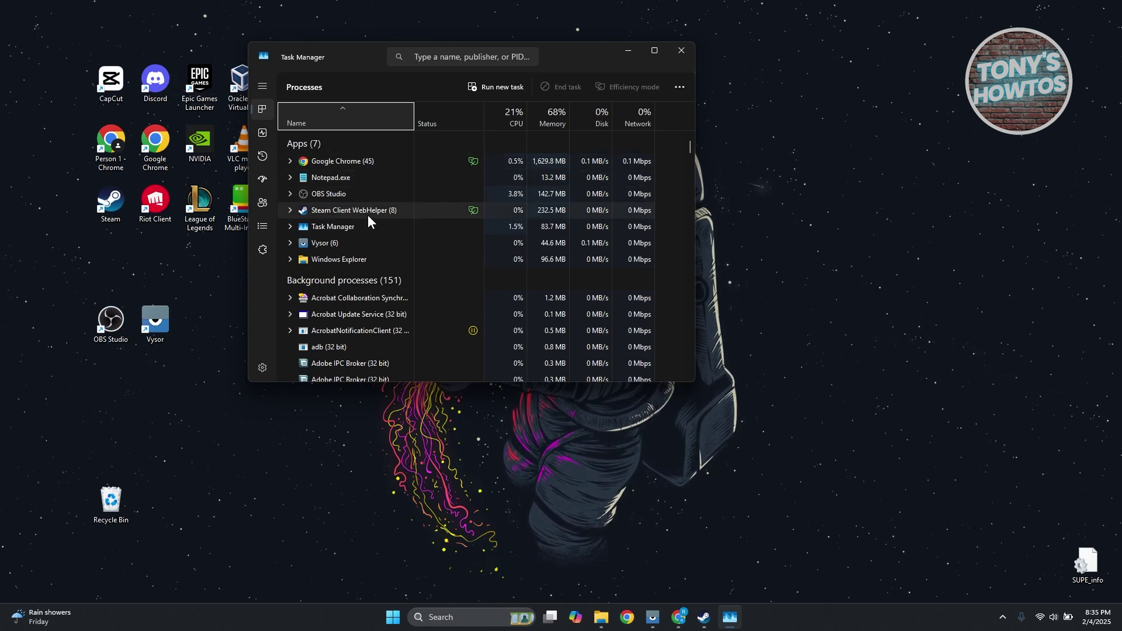
{"action": "left_click", "coordinate": [681, 51]}
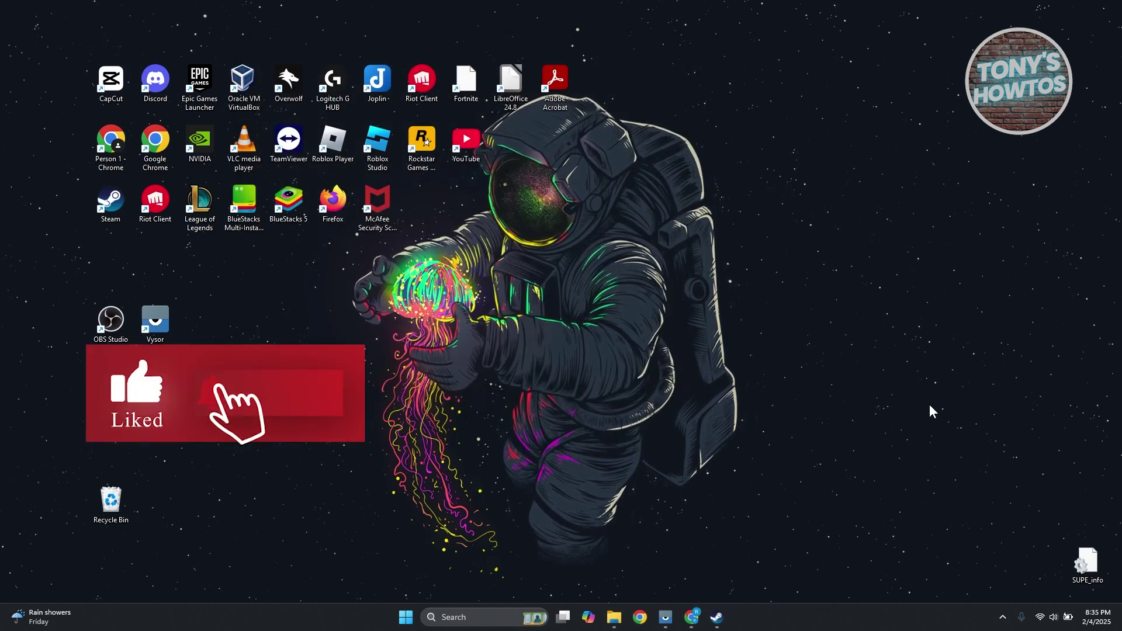